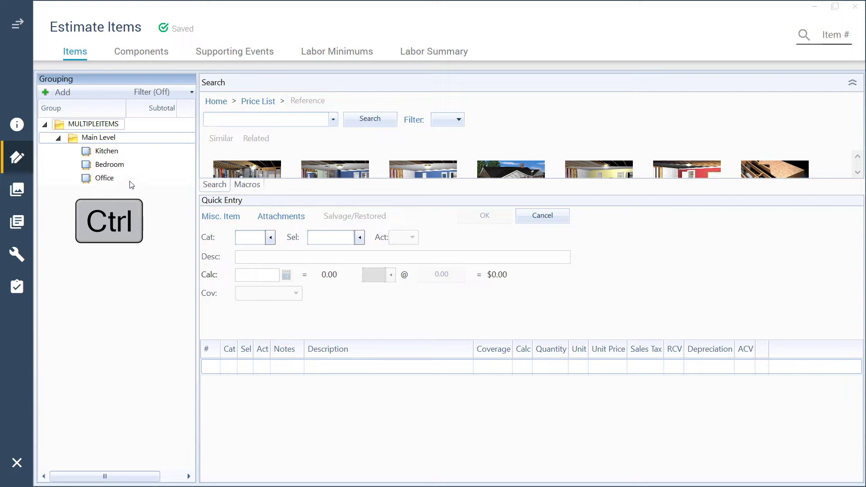
Add Bedroom and Office to the Kitchen selection in the Grouping tree.
{"action": "left_click", "coordinate": [104, 153], "text": "ctrl"}
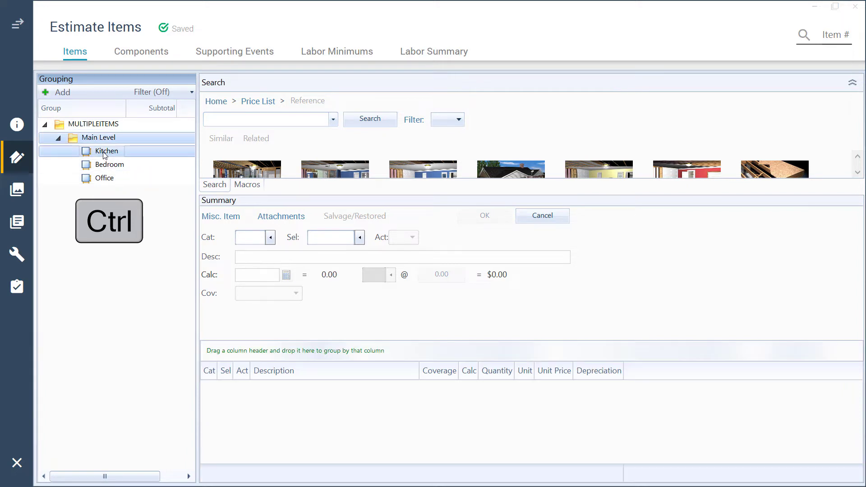
{"action": "left_click", "coordinate": [105, 178], "text": "ctrl"}
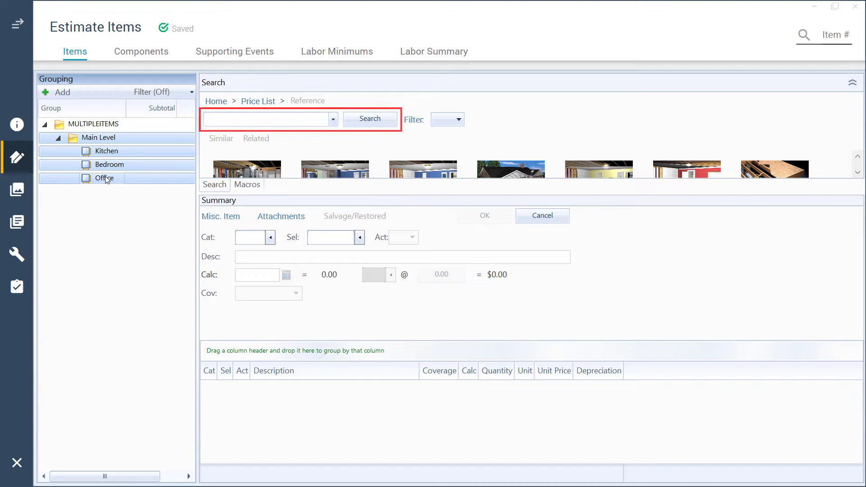
Search the price list for 'light fixture' and add LITAV Light fixture at $55.80.
{"action": "left_click", "coordinate": [249, 119]}
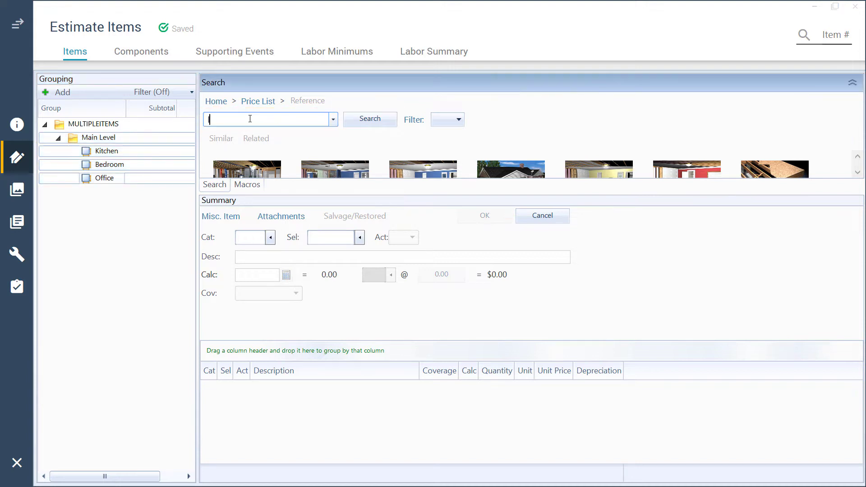
{"action": "type", "text": "light fixture"}
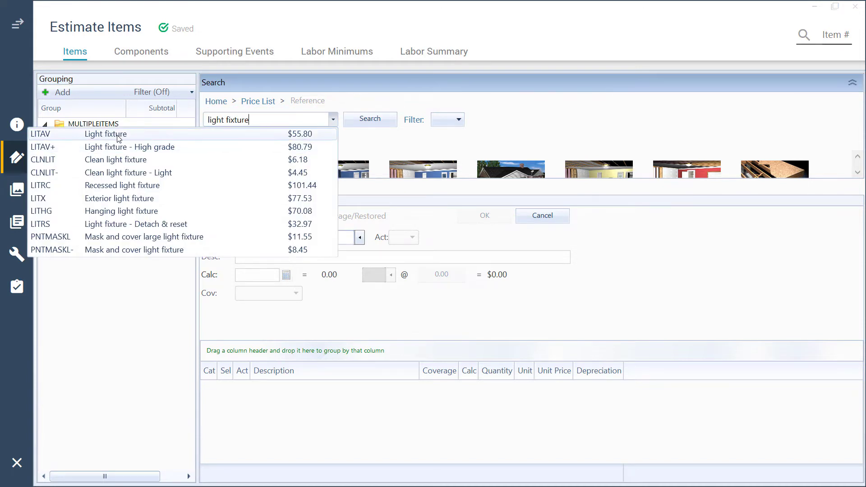
{"action": "left_click", "coordinate": [119, 135]}
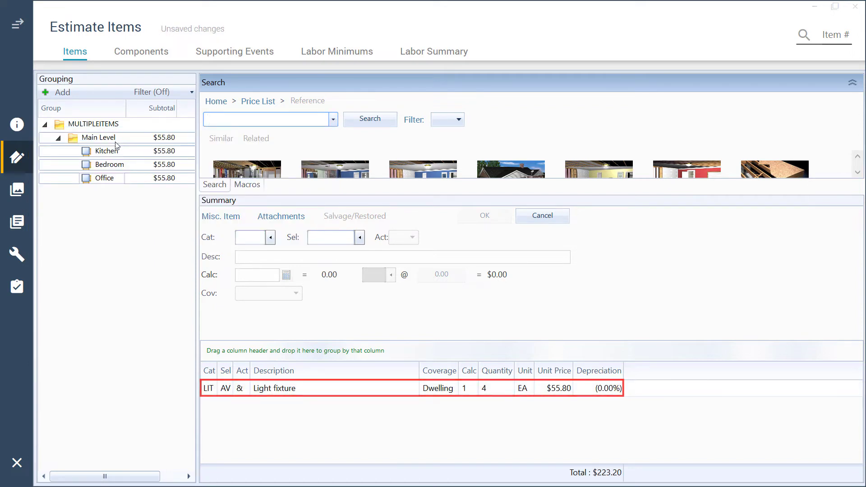
Check the Kitchen and Office rooms each list one Light fixture line at $55.80.
{"action": "left_click", "coordinate": [112, 154]}
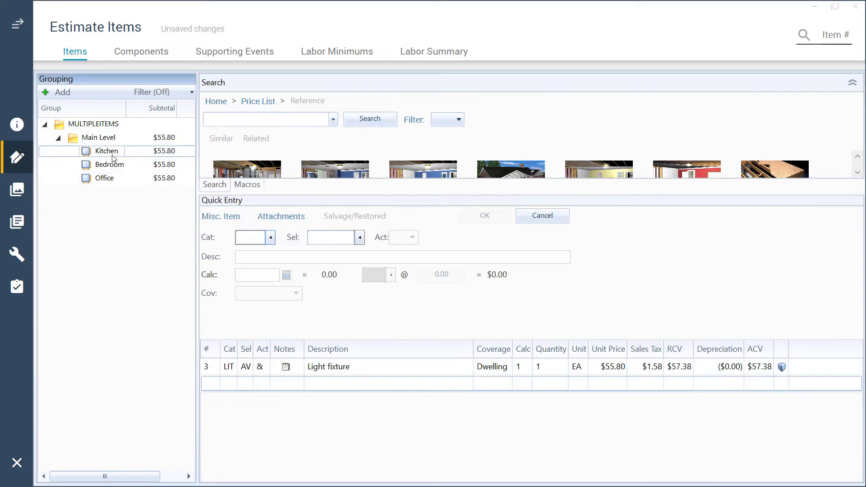
{"action": "left_click", "coordinate": [113, 179]}
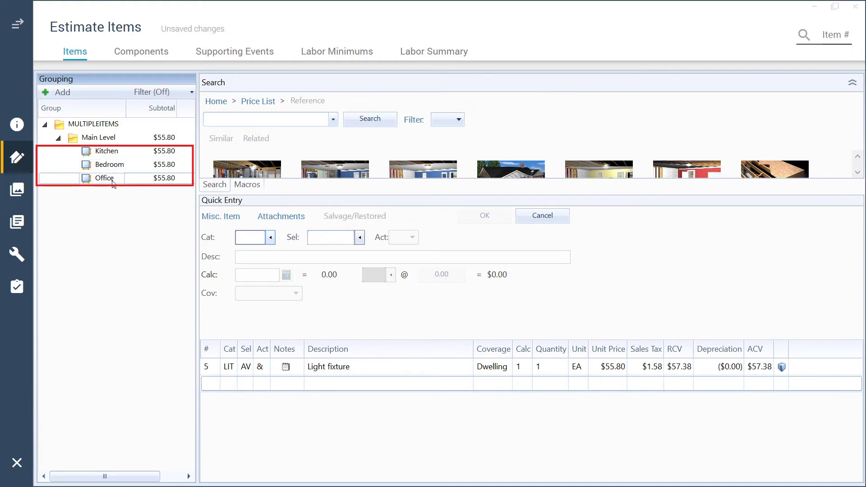